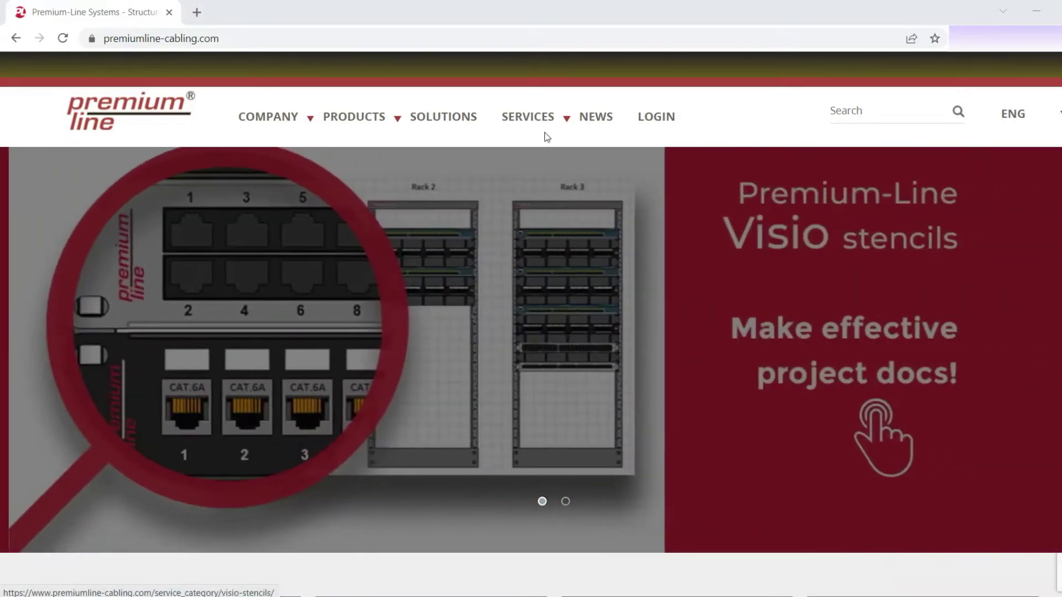
Open the FO Patch Panel calculator from the Premium-Line site's online calculators
{"action": "mouse_move", "coordinate": [526, 123]}
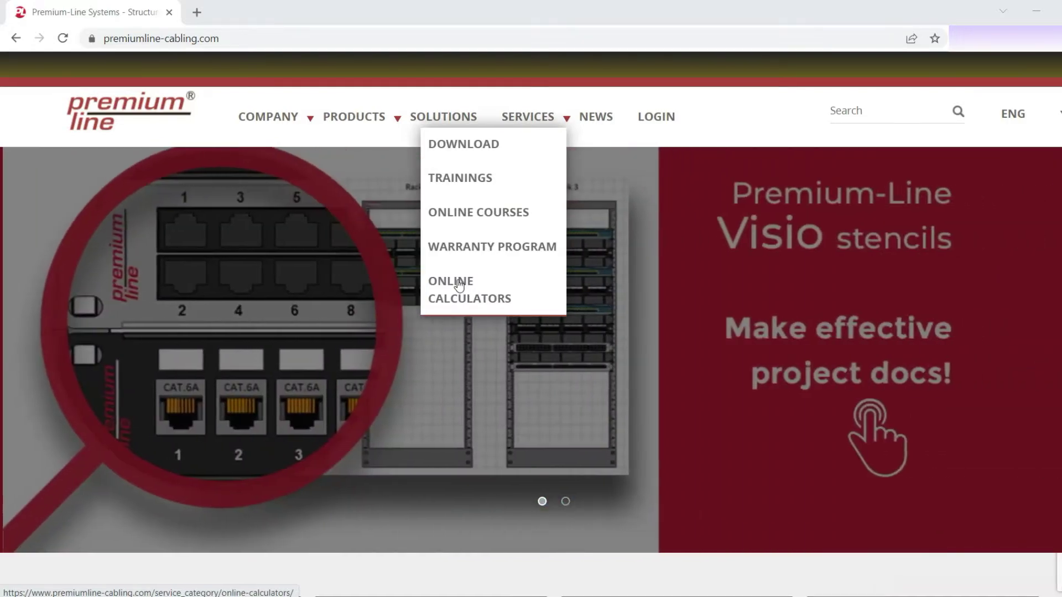
{"action": "left_click", "coordinate": [459, 285]}
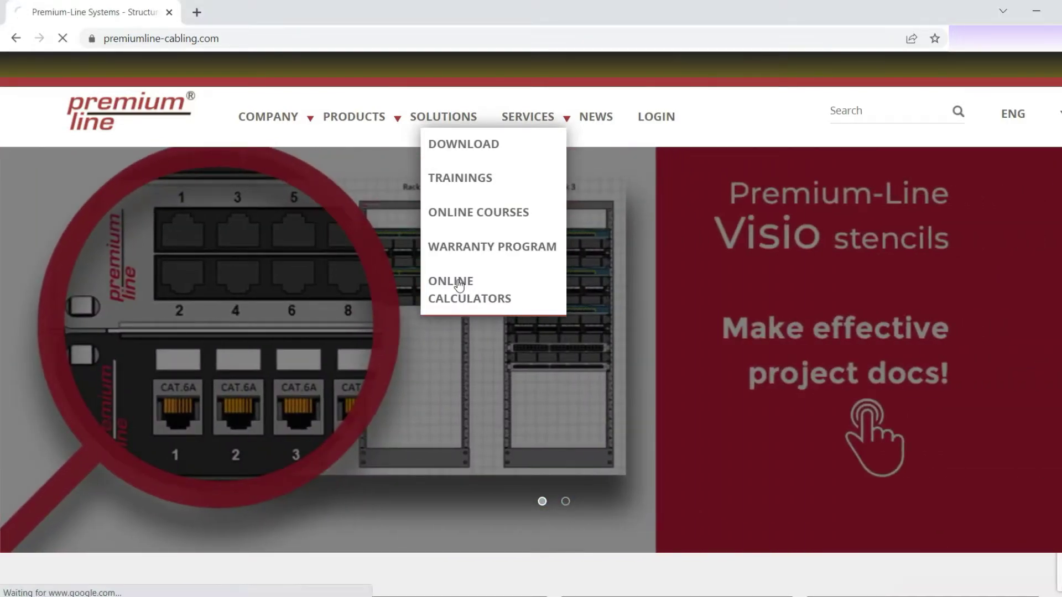
{"action": "scroll", "coordinate": [459, 286], "scroll_direction": "down", "scroll_amount": 3}
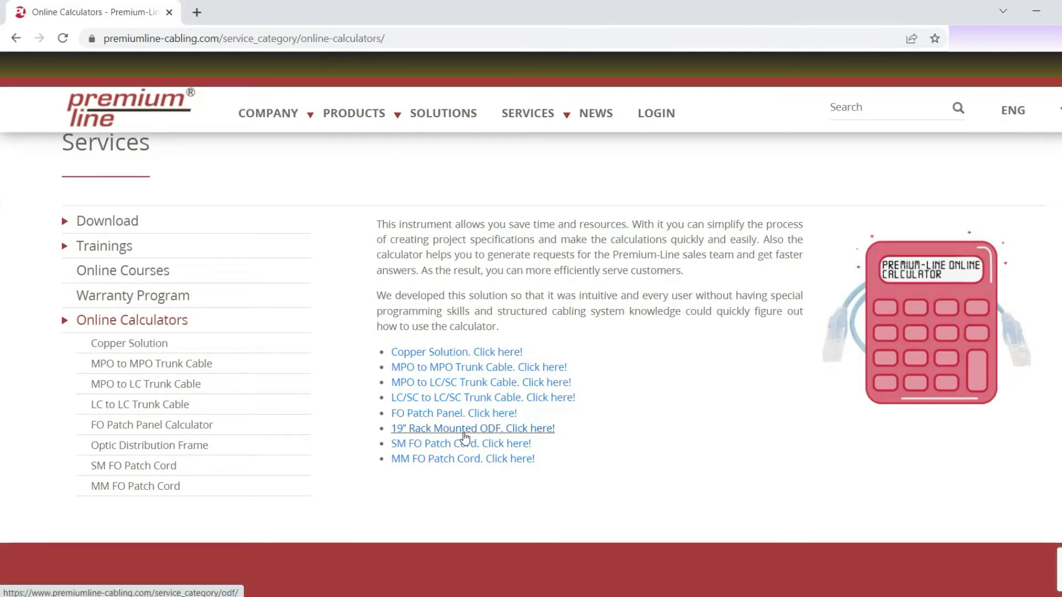
{"action": "left_click", "coordinate": [468, 420]}
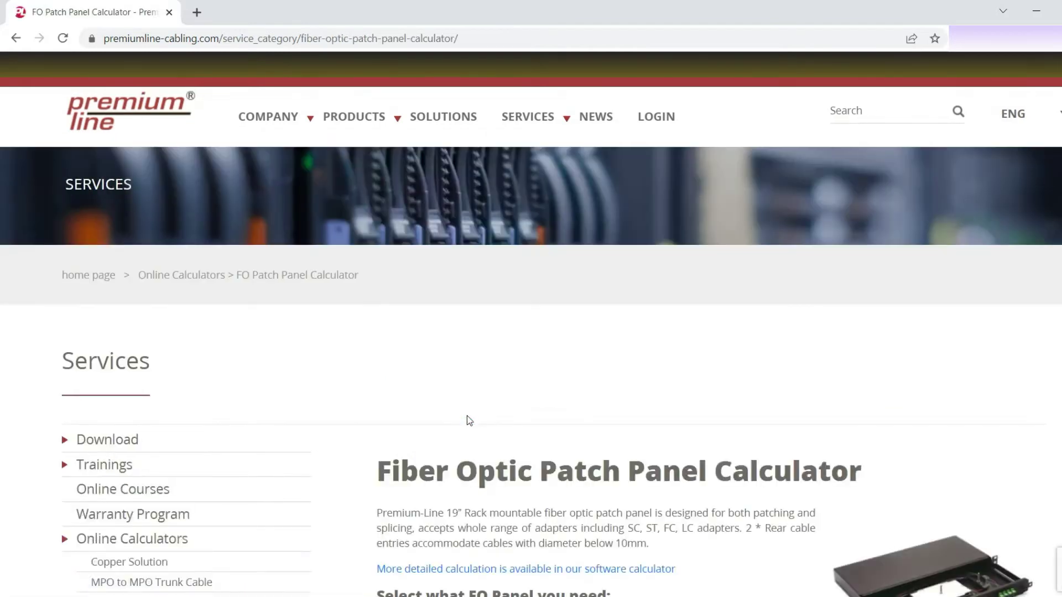
Set the FO type to OM2 and FO cores to 48 only LC, and check which connector types are offered
{"action": "scroll", "coordinate": [467, 416], "scroll_direction": "down", "scroll_amount": 5}
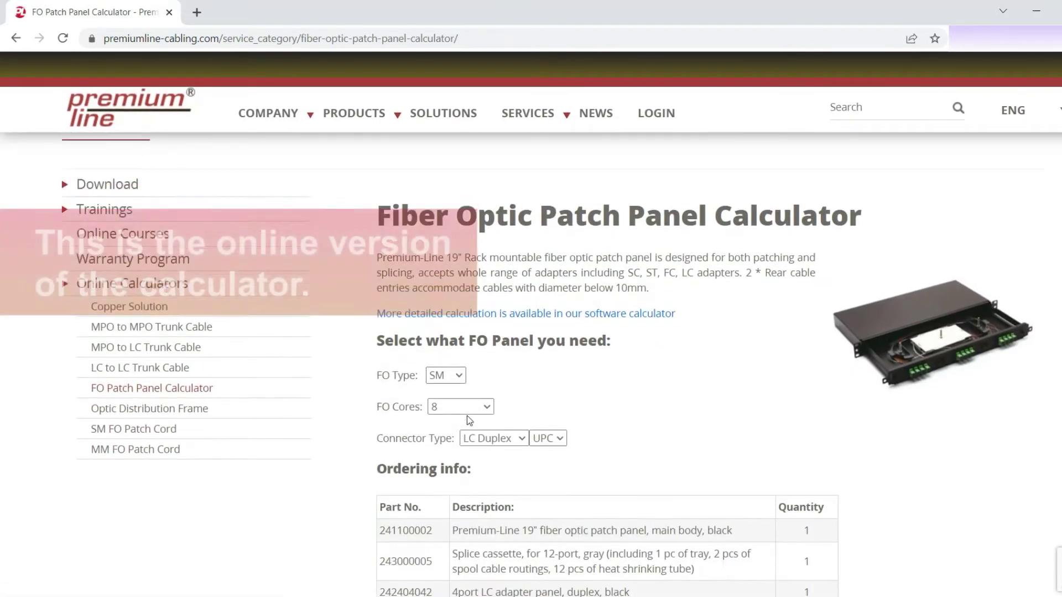
{"action": "scroll", "coordinate": [467, 416], "scroll_direction": "down", "scroll_amount": 1}
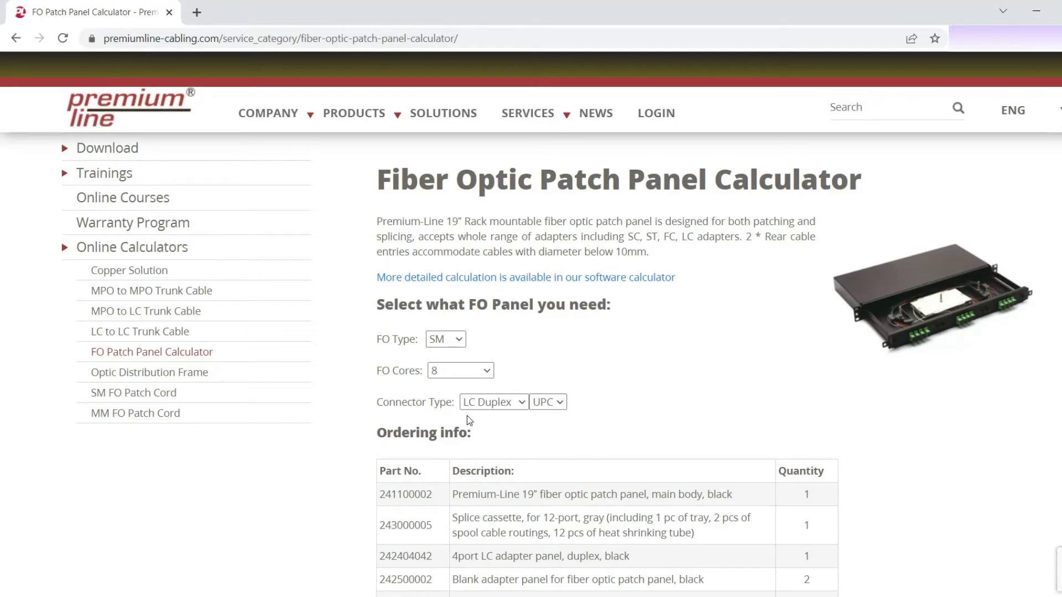
{"action": "scroll", "coordinate": [471, 423], "scroll_direction": "down", "scroll_amount": 1}
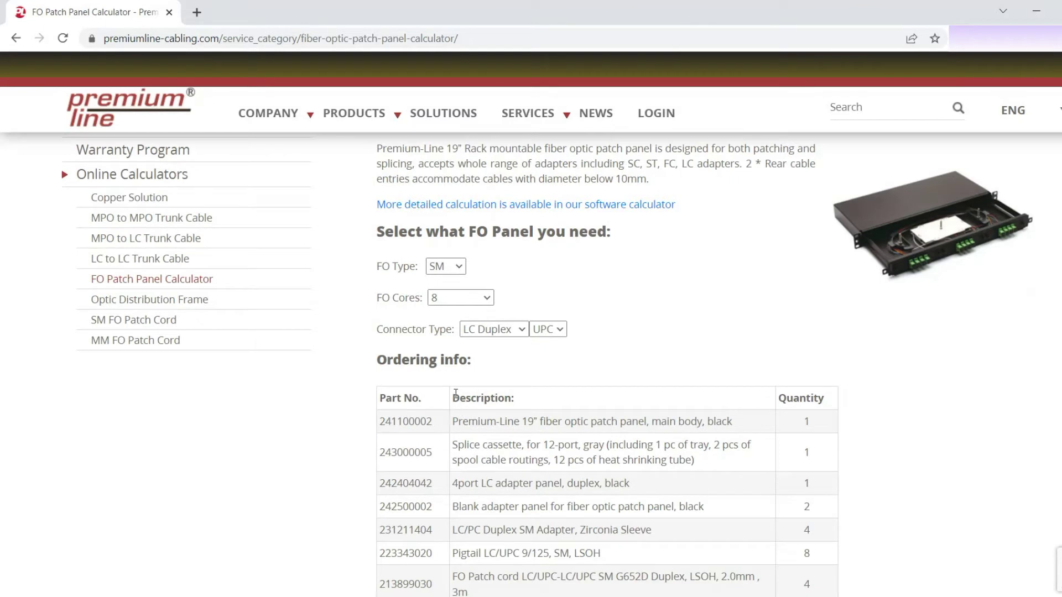
{"action": "left_click", "coordinate": [460, 267]}
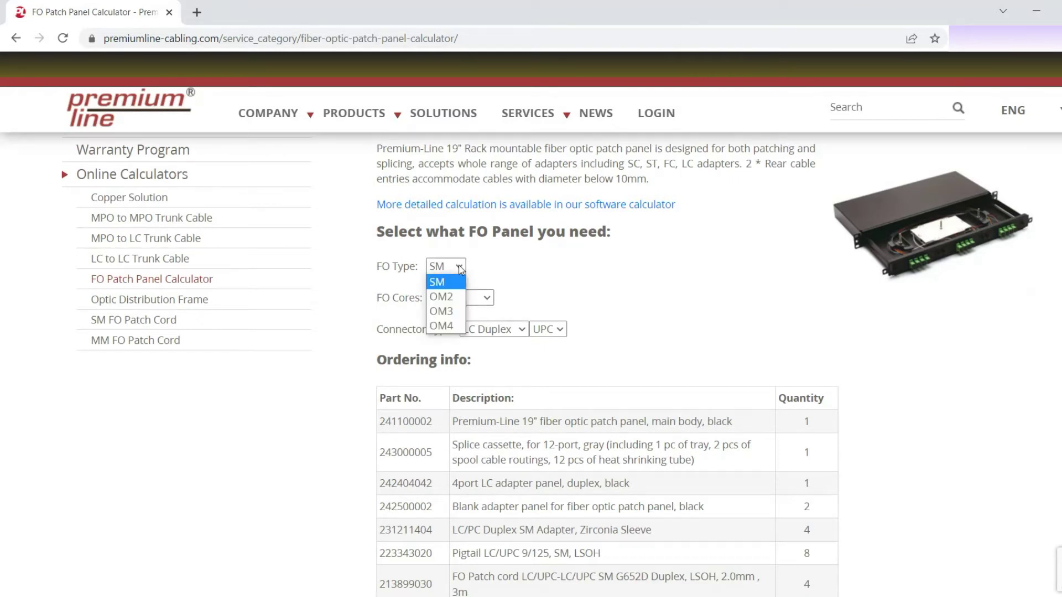
{"action": "left_click", "coordinate": [457, 297]}
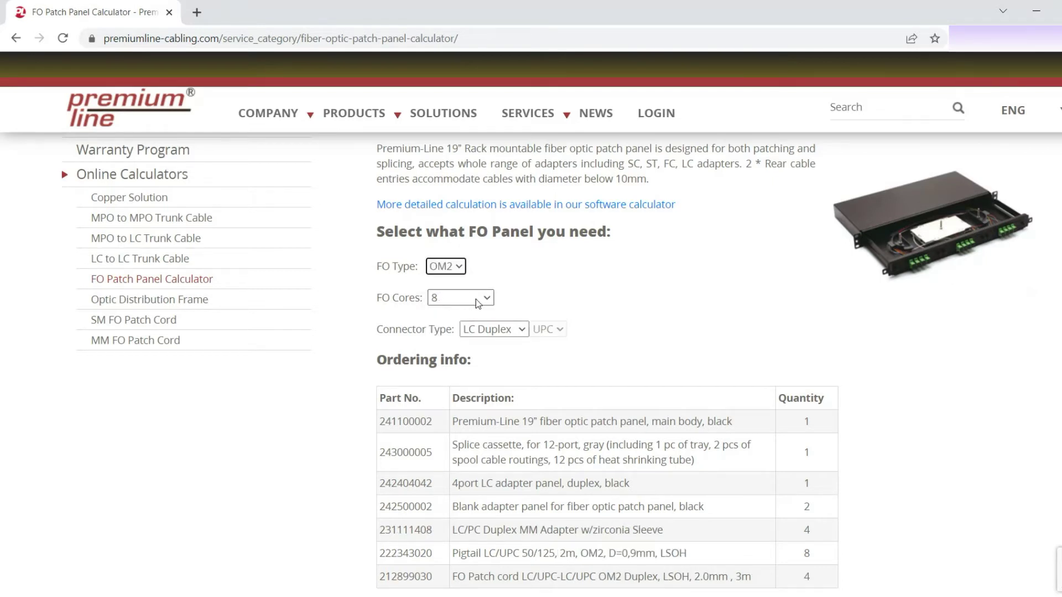
{"action": "left_click", "coordinate": [474, 299]}
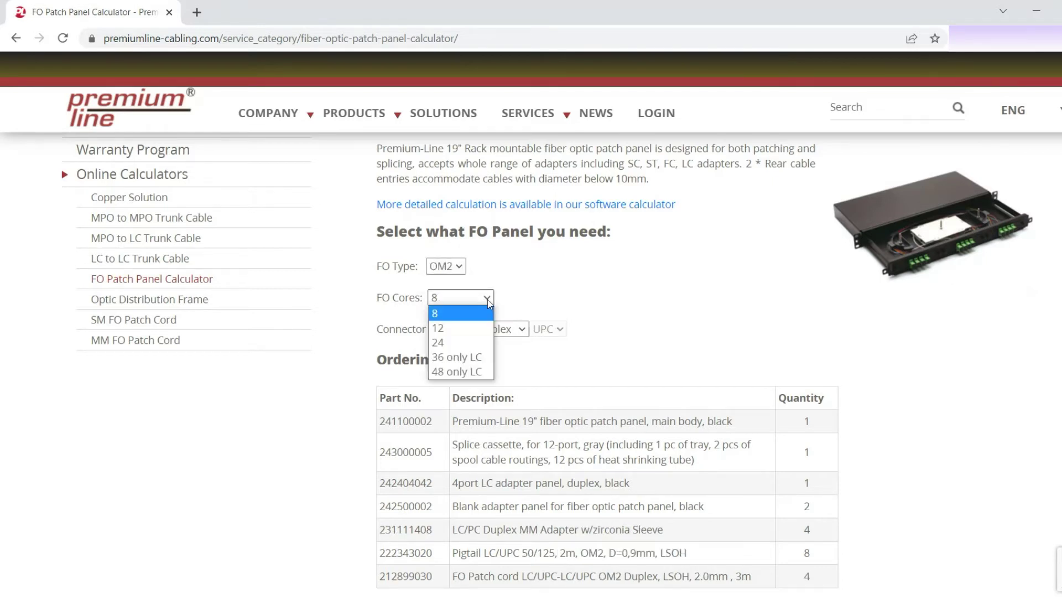
{"action": "left_click", "coordinate": [455, 373]}
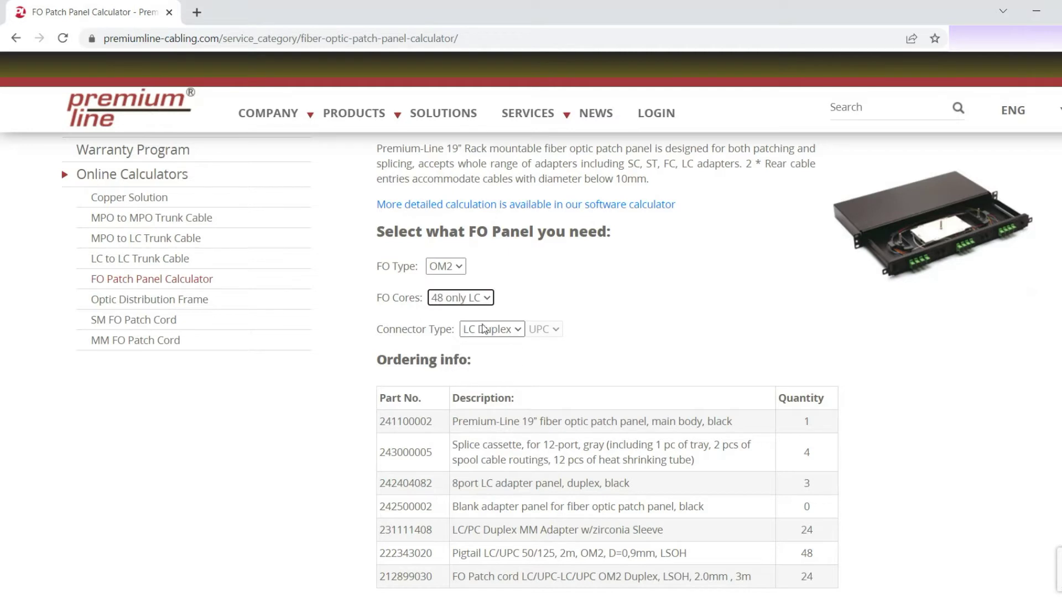
{"action": "left_click", "coordinate": [519, 330]}
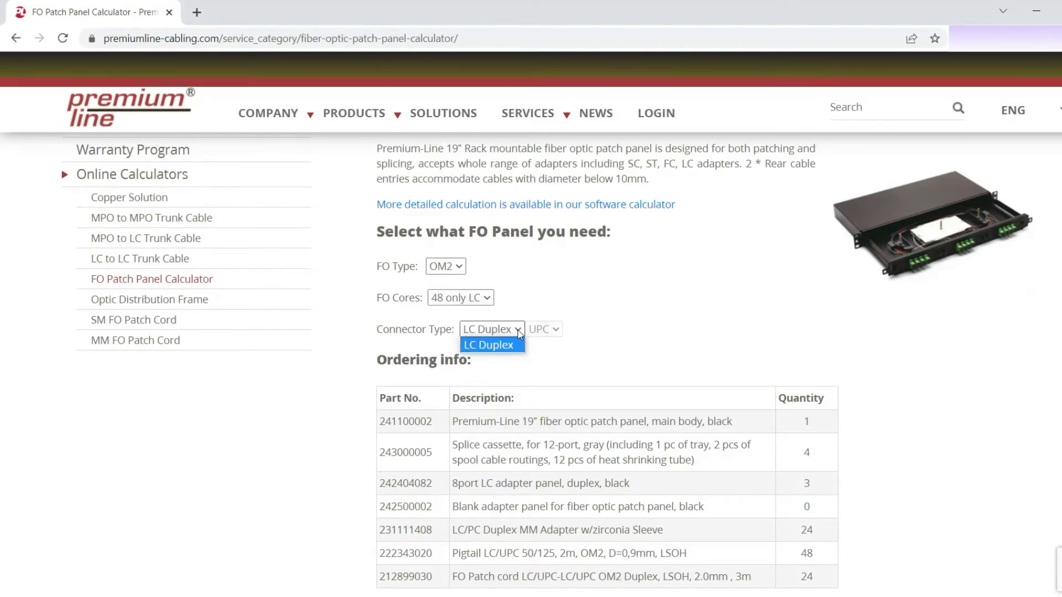
{"action": "left_click", "coordinate": [519, 332]}
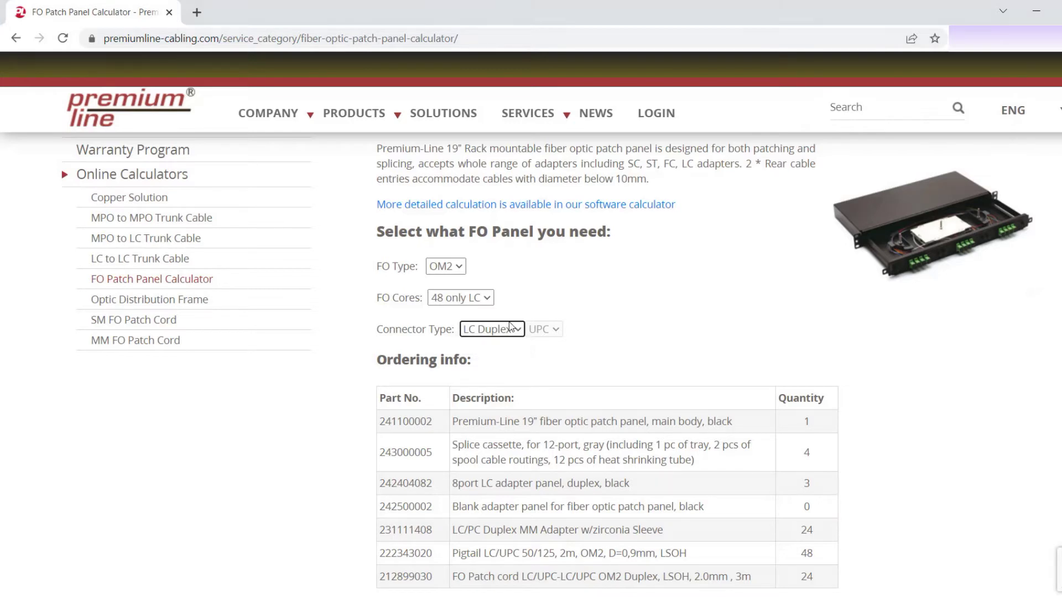
Set the FO cores to 12 and the connector type to SC Simplex
{"action": "left_click", "coordinate": [488, 299]}
{"action": "left_click", "coordinate": [457, 328]}
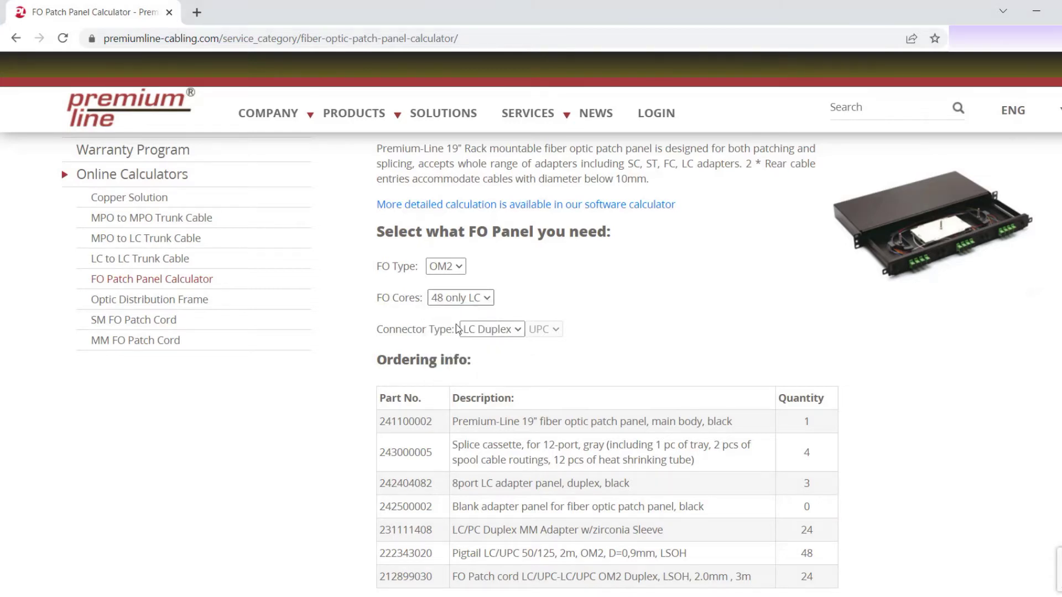
{"action": "left_click", "coordinate": [523, 331]}
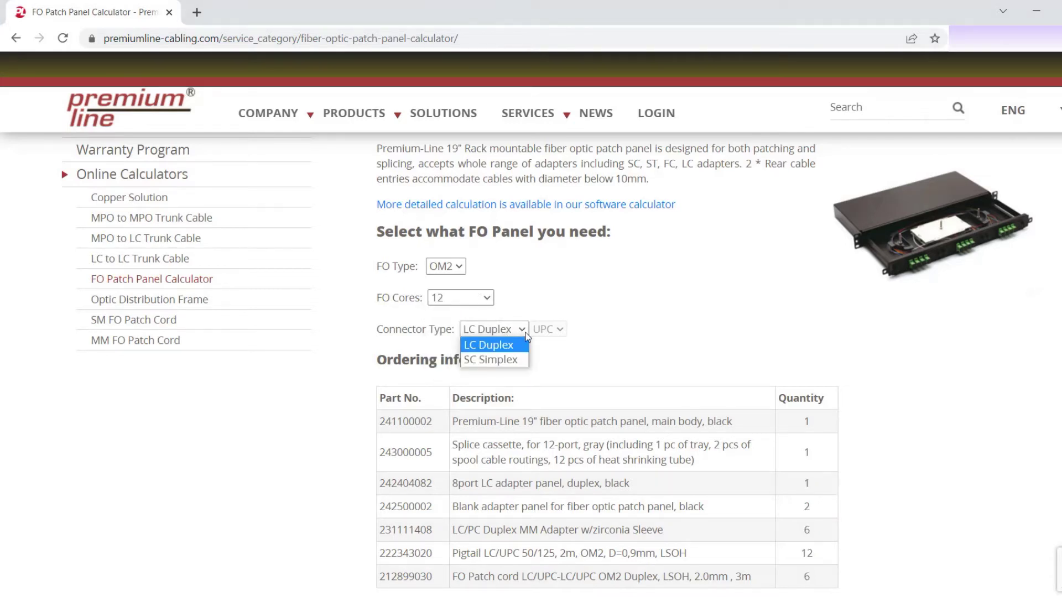
{"action": "left_click", "coordinate": [509, 361]}
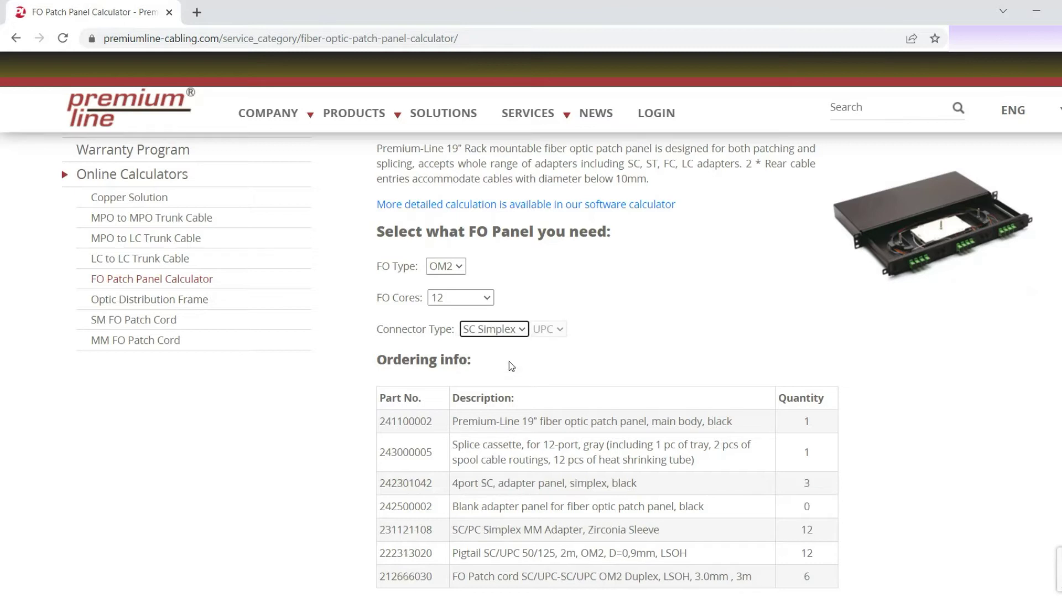
Set the connector type back to LC Duplex and the FO cores to 48 only LC
{"action": "scroll", "coordinate": [509, 362], "scroll_direction": "down", "scroll_amount": 1}
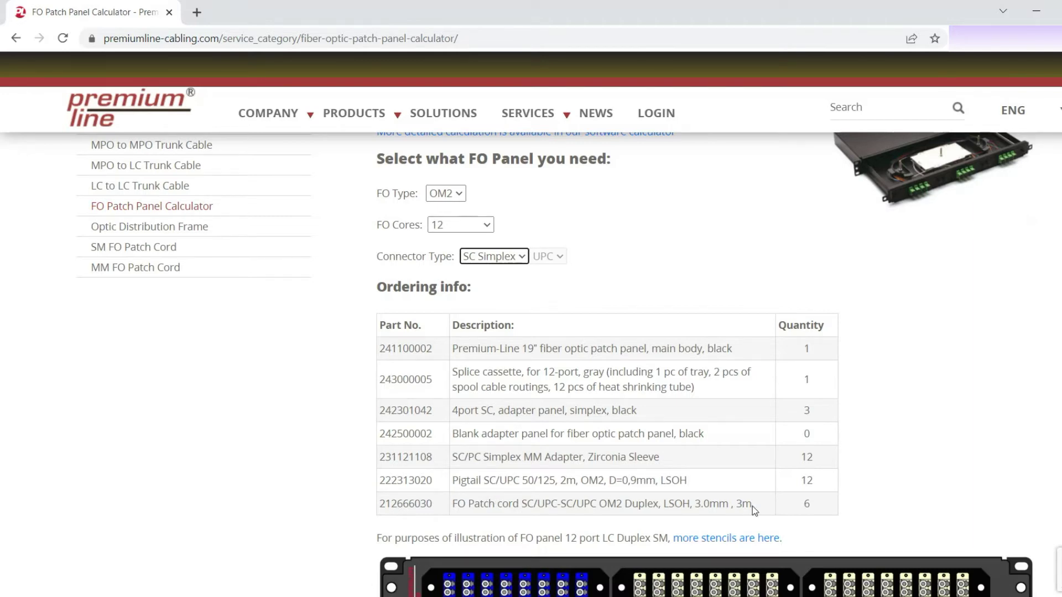
{"action": "left_click", "coordinate": [523, 258]}
{"action": "left_click", "coordinate": [509, 270]}
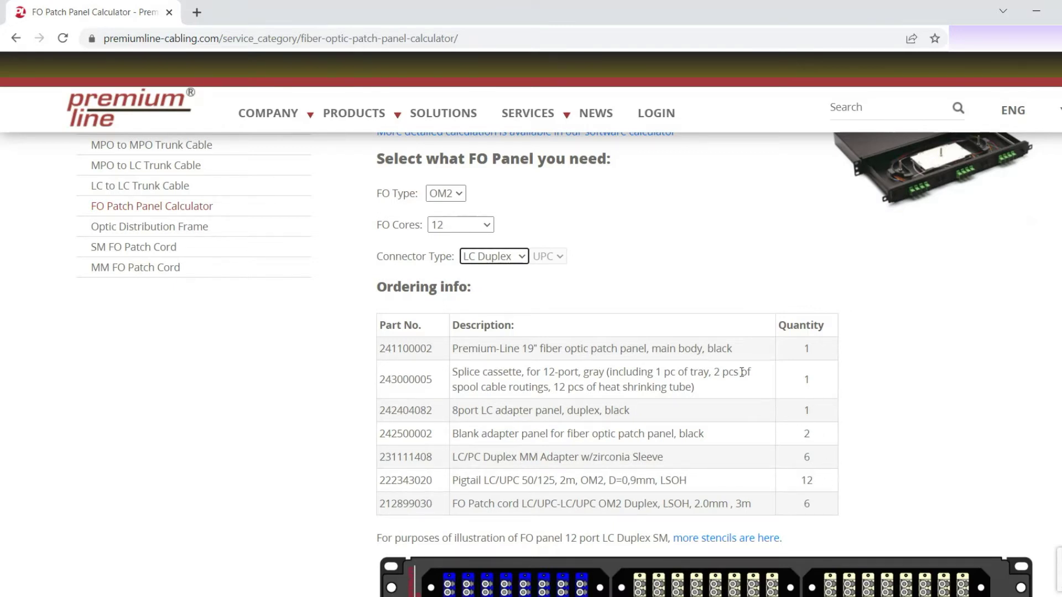
{"action": "left_click", "coordinate": [489, 224]}
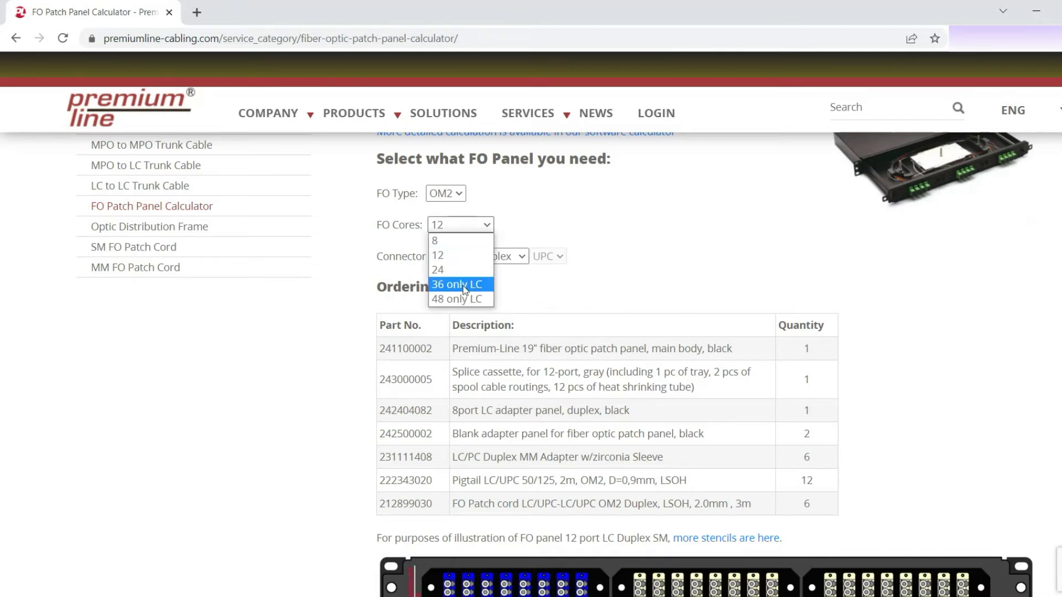
{"action": "left_click", "coordinate": [463, 300]}
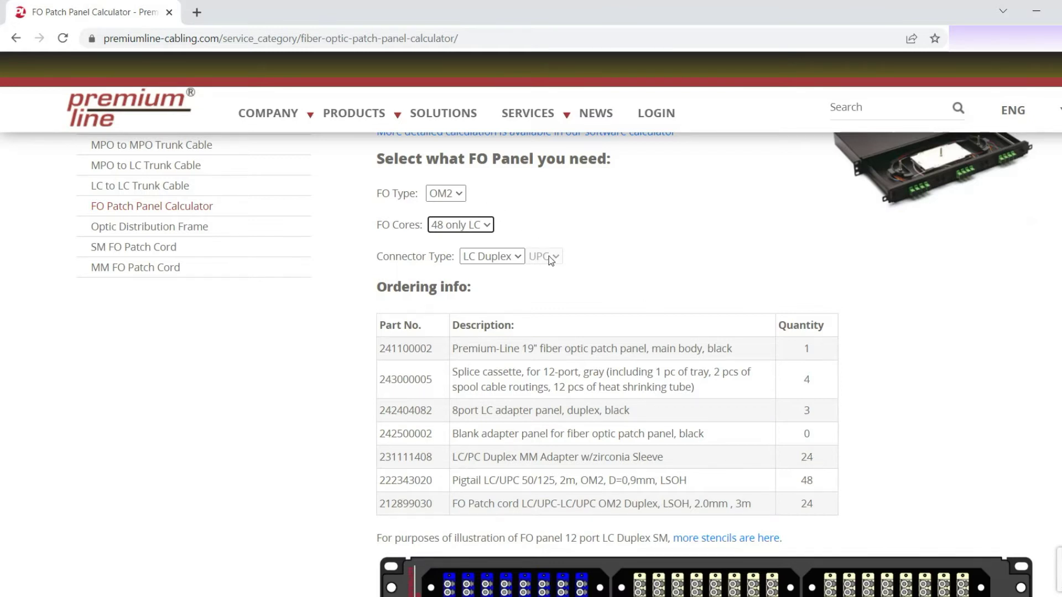
Set the FO type to SM and try the APC connector polish before returning it to UPC
{"action": "left_click", "coordinate": [445, 193]}
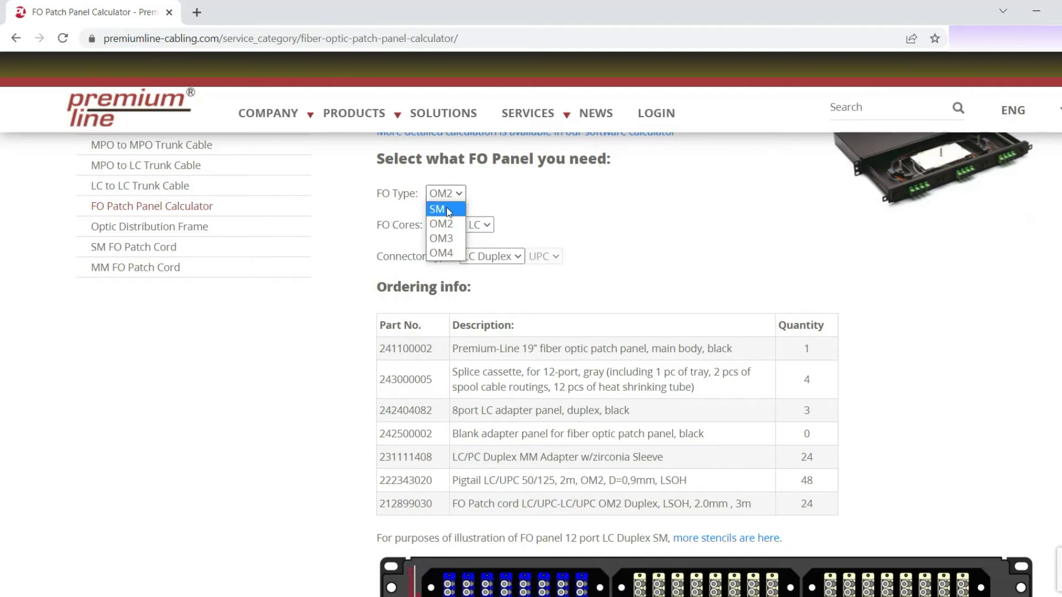
{"action": "left_click", "coordinate": [446, 210]}
{"action": "left_click", "coordinate": [559, 258]}
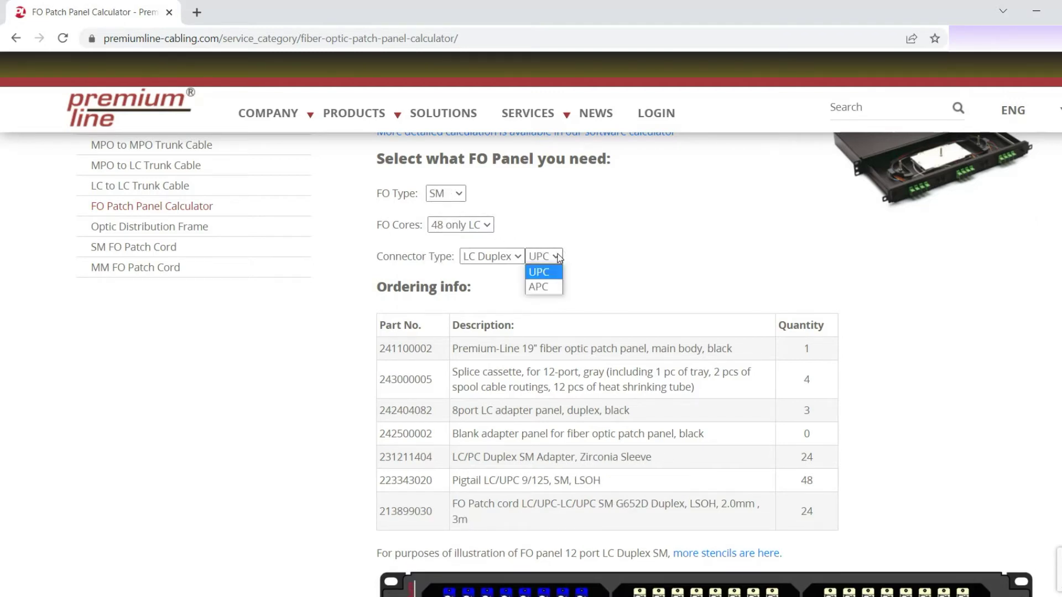
{"action": "left_click", "coordinate": [546, 288]}
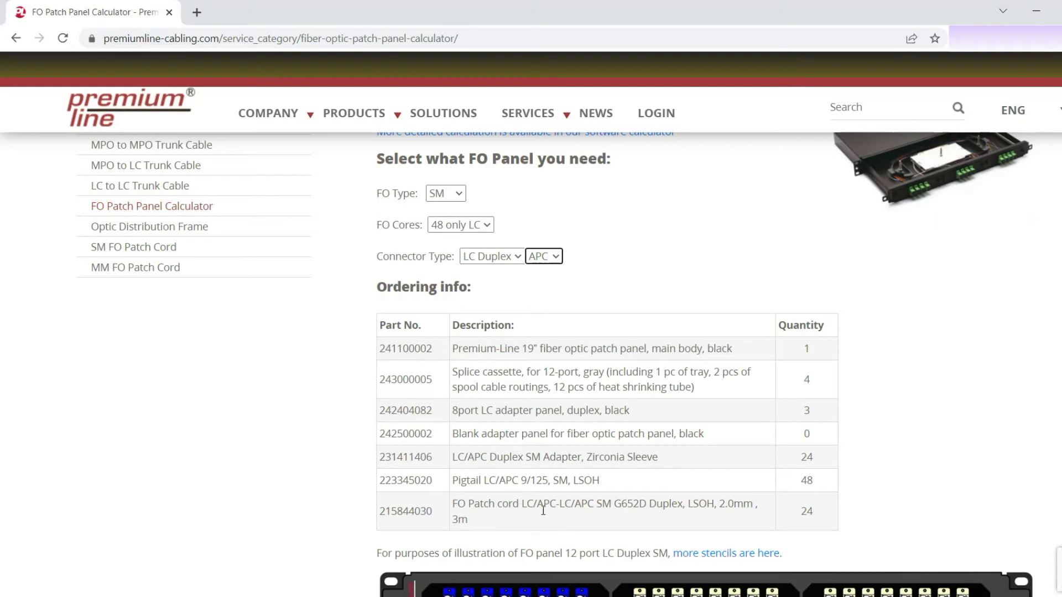
{"action": "left_click", "coordinate": [556, 256]}
{"action": "left_click", "coordinate": [545, 273]}
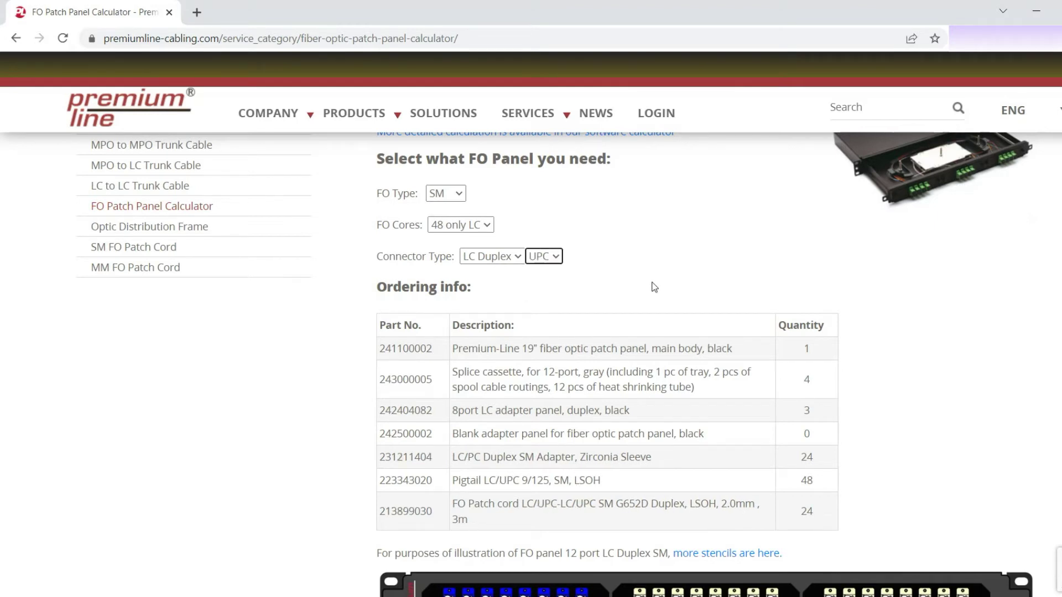
Switch to the PL Calculator desktop app, view the FO Cores and Connector Type choices in its FO Patch Panel calculator, and return to the browser
{"action": "scroll", "coordinate": [639, 283], "scroll_direction": "up", "scroll_amount": 1}
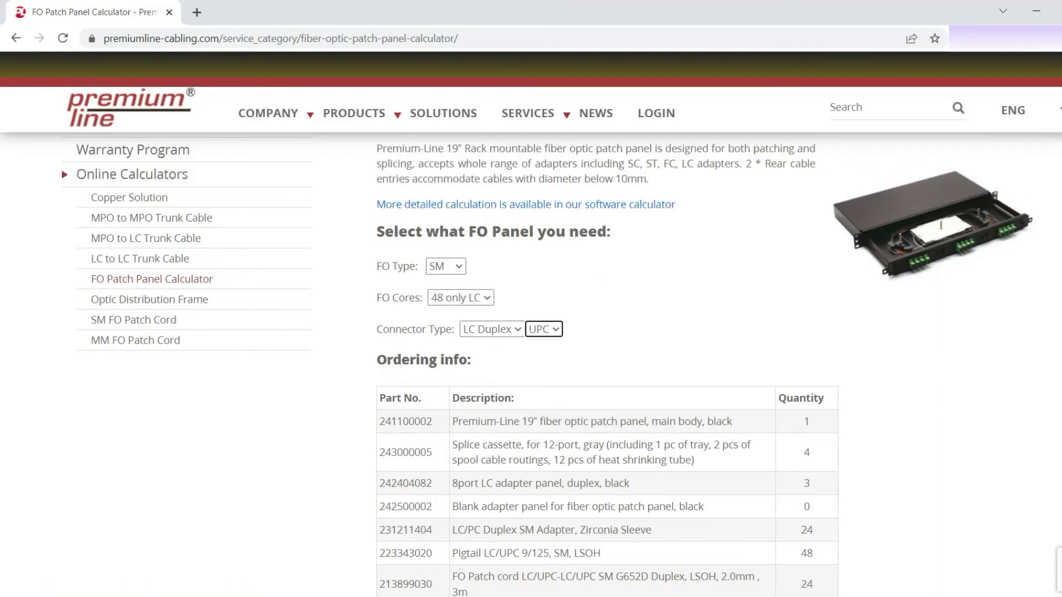
{"action": "left_click", "coordinate": [377, 578]}
{"action": "left_click", "coordinate": [192, 264]}
{"action": "left_click", "coordinate": [362, 244]}
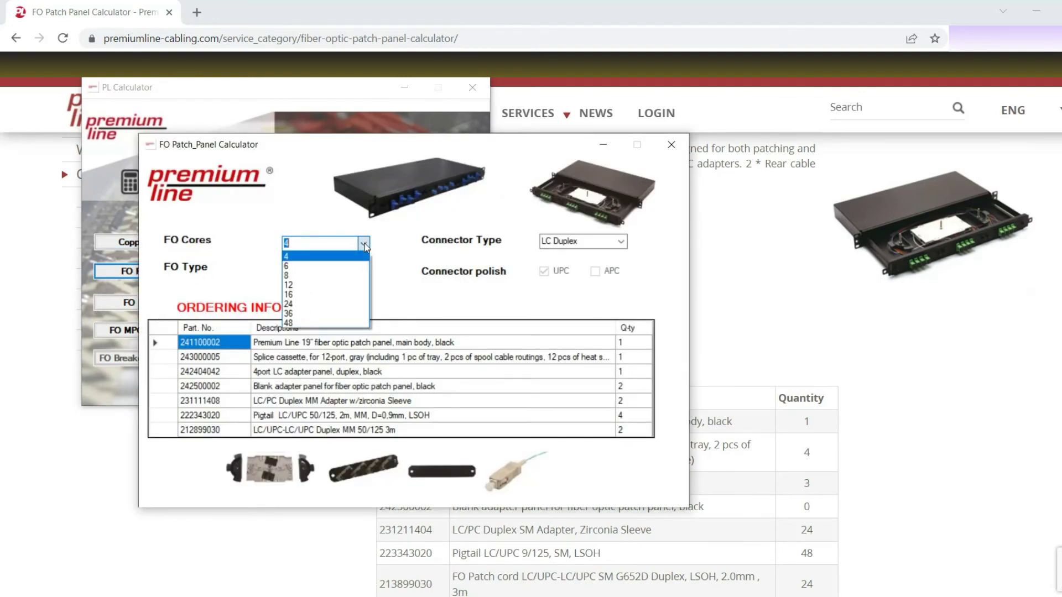
{"action": "left_click", "coordinate": [332, 258]}
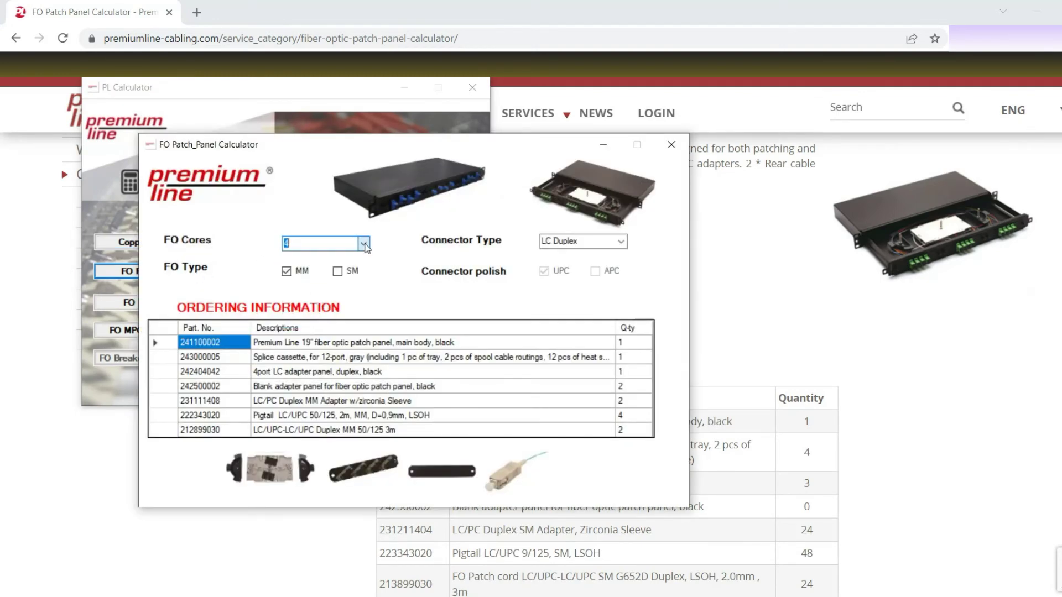
{"action": "left_click", "coordinate": [621, 241]}
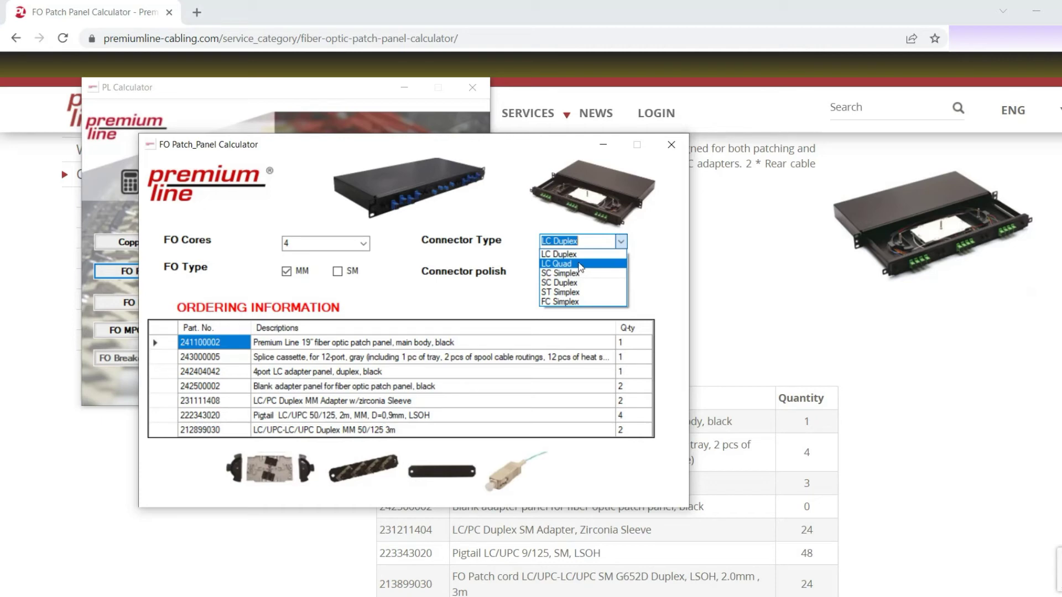
{"action": "left_click", "coordinate": [732, 217]}
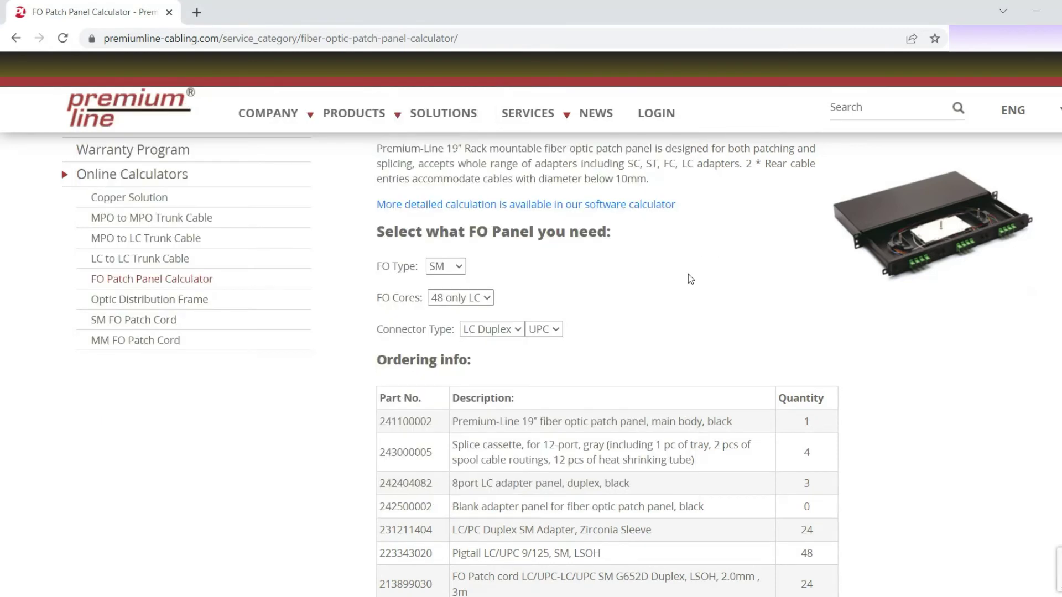
Open the technical info page about the FO Patch Panel and review its features, drawings and ordering information
{"action": "scroll", "coordinate": [688, 273], "scroll_direction": "down", "scroll_amount": 4}
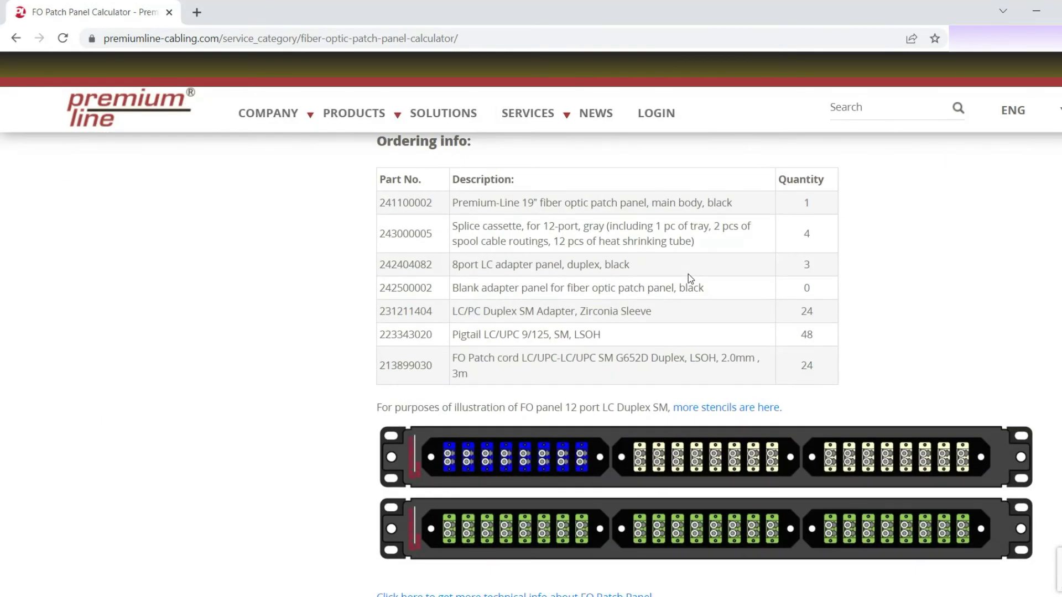
{"action": "scroll", "coordinate": [688, 274], "scroll_direction": "down", "scroll_amount": 3}
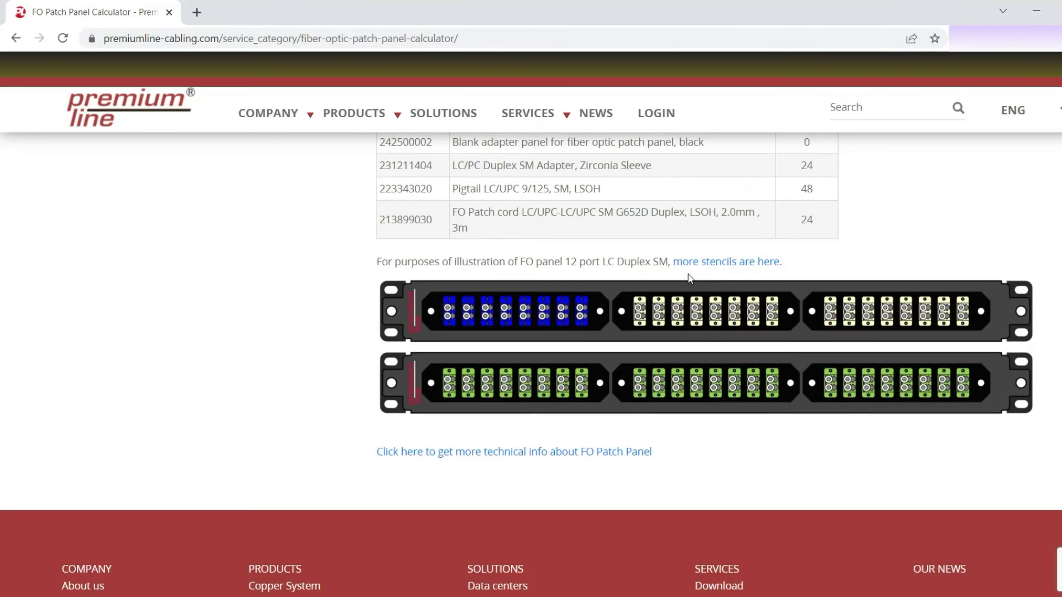
{"action": "left_click", "coordinate": [514, 452]}
{"action": "scroll", "coordinate": [514, 453], "scroll_direction": "down", "scroll_amount": 3}
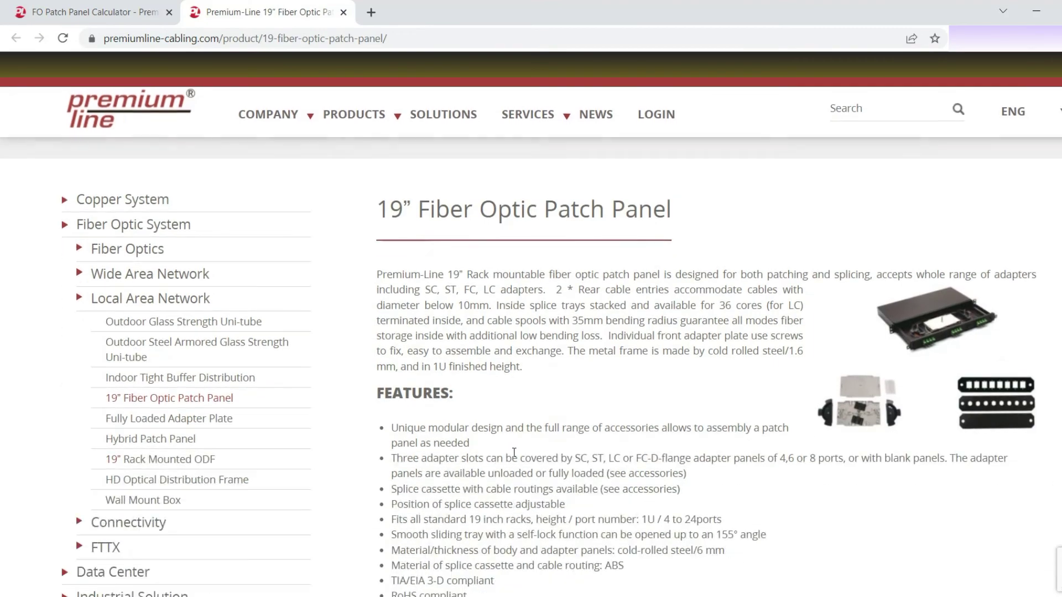
{"action": "scroll", "coordinate": [514, 452], "scroll_direction": "down", "scroll_amount": 7}
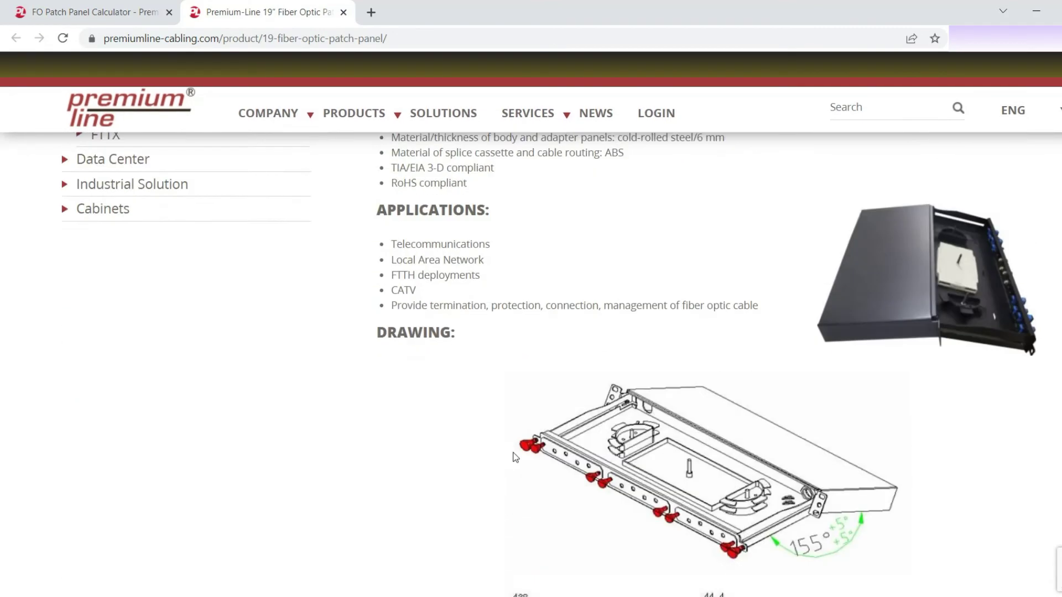
{"action": "scroll", "coordinate": [515, 457], "scroll_direction": "down", "scroll_amount": 2}
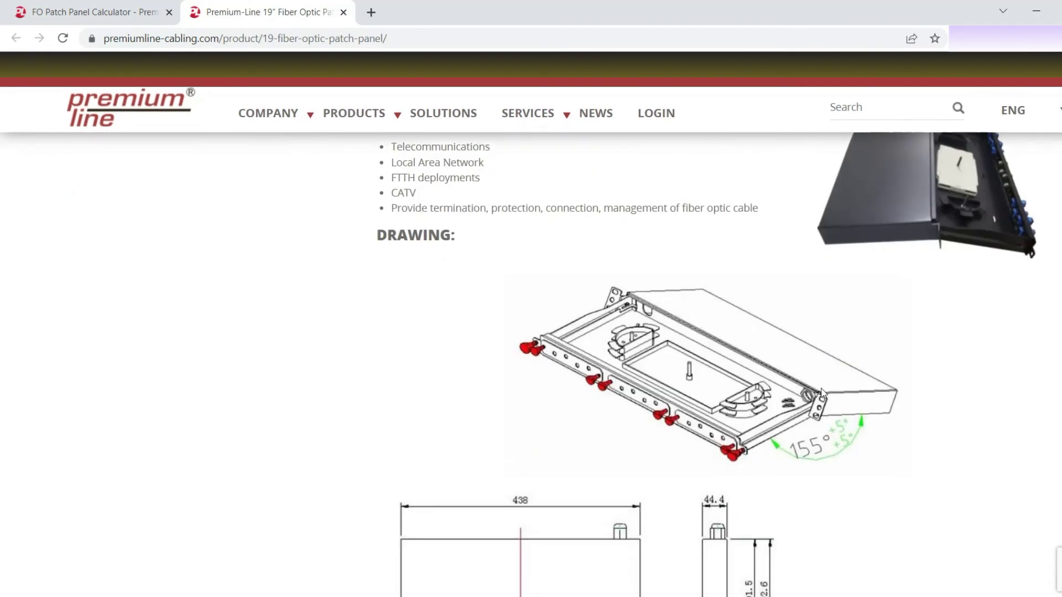
{"action": "scroll", "coordinate": [822, 391], "scroll_direction": "down", "scroll_amount": 11}
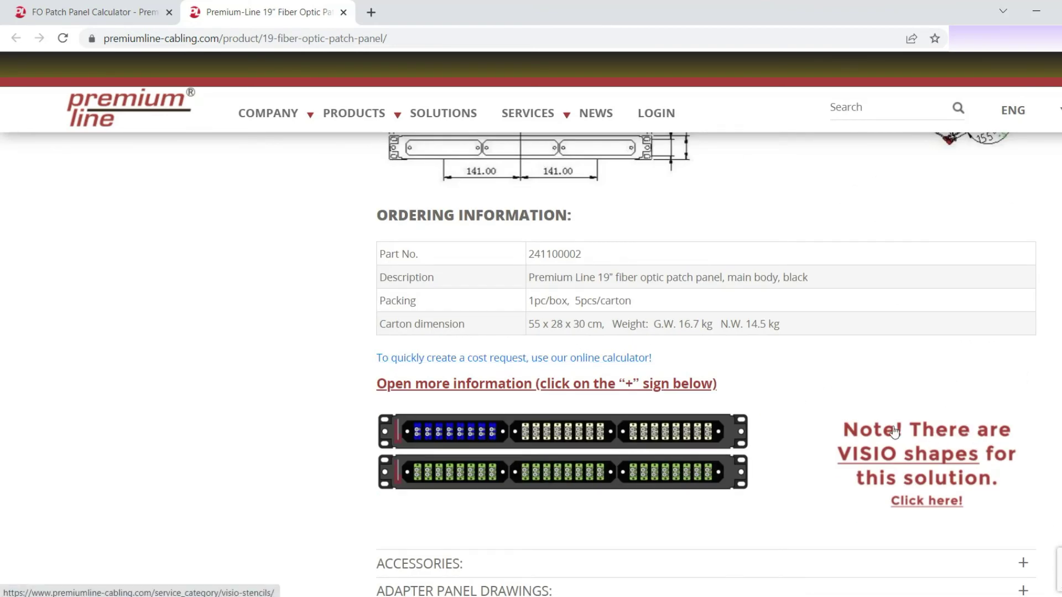
Return to the FO Patch Panel calculator page, open the page with more stencils and look through the Premium-Line Visio stencil downloads
{"action": "left_click", "coordinate": [611, 358]}
{"action": "scroll", "coordinate": [738, 382], "scroll_direction": "up", "scroll_amount": 1}
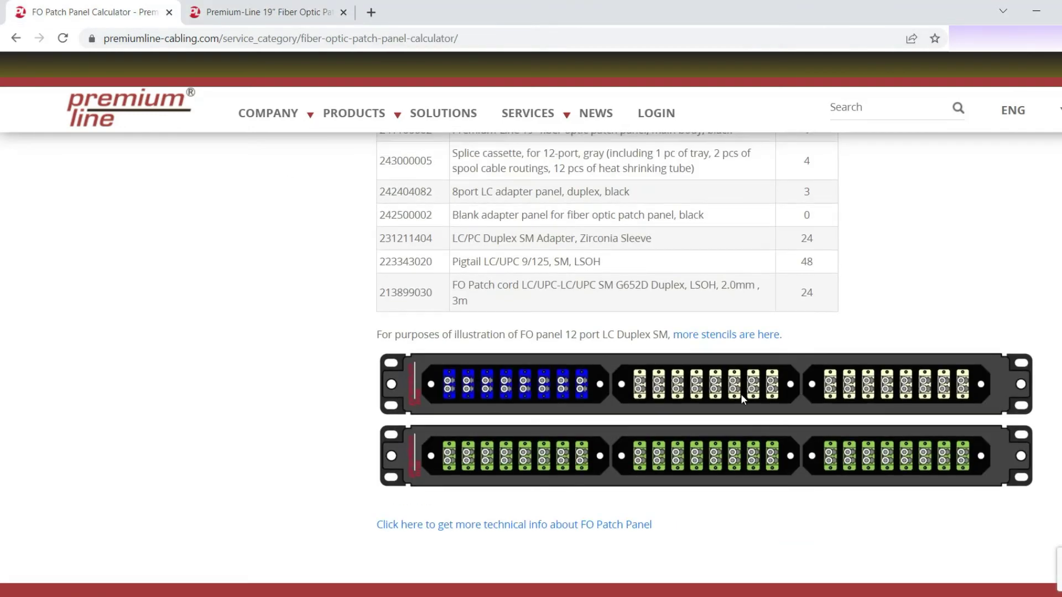
{"action": "left_click", "coordinate": [731, 336]}
{"action": "scroll", "coordinate": [732, 335], "scroll_direction": "down", "scroll_amount": 3}
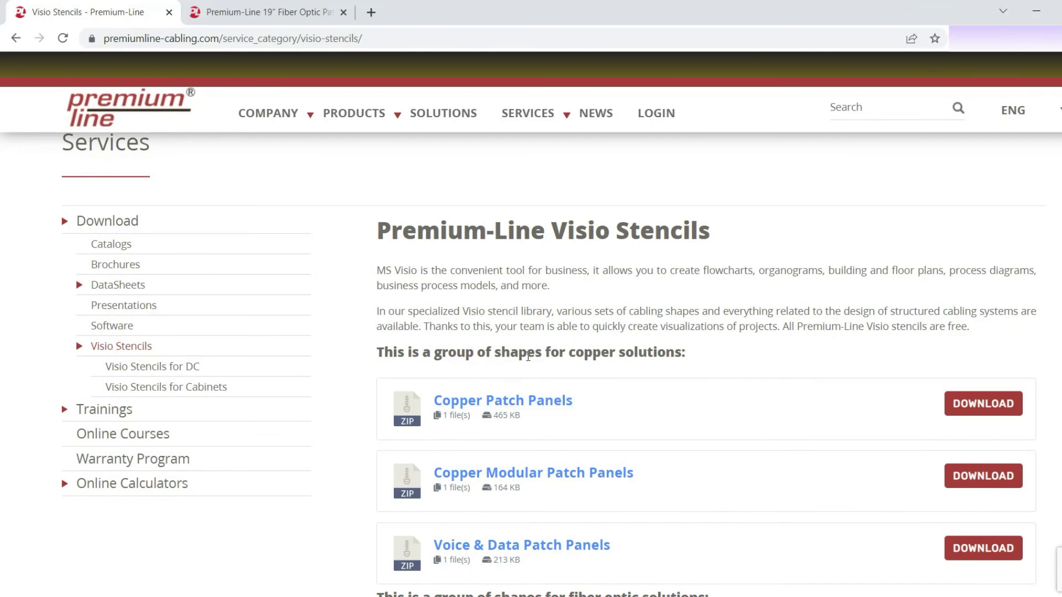
{"action": "scroll", "coordinate": [528, 357], "scroll_direction": "down", "scroll_amount": 4}
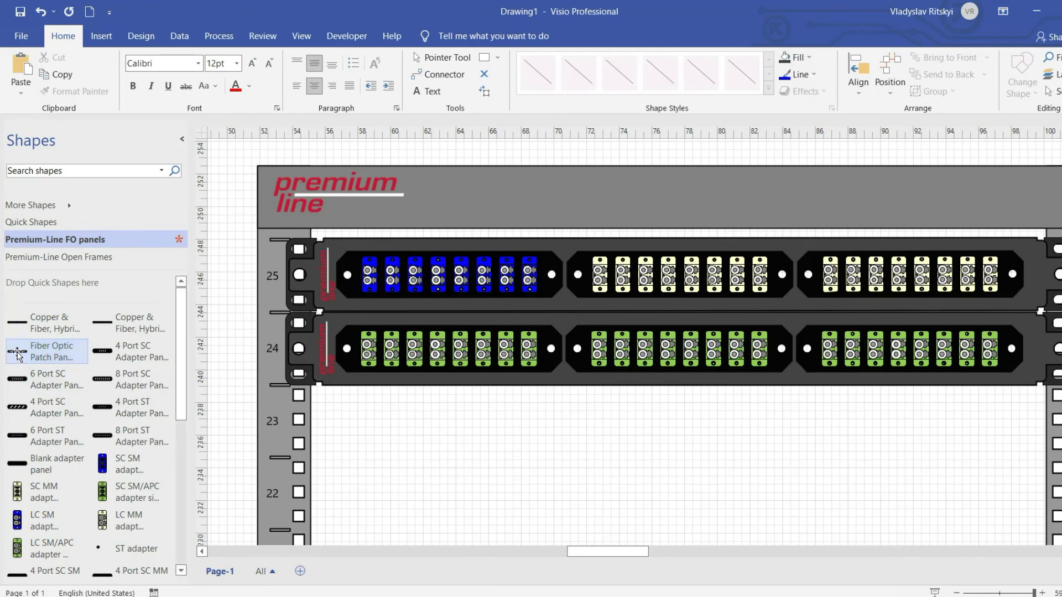
Switch to Visio and mount a Fiber Optic Patch Panel in rack unit 23 with two 8 Port LC MM and one 8 Port SC SM adapter panels
{"action": "left_click_drag", "start_coordinate": [32, 356], "coordinate": [593, 481]}
{"action": "scroll", "coordinate": [133, 496], "scroll_direction": "down", "scroll_amount": 5}
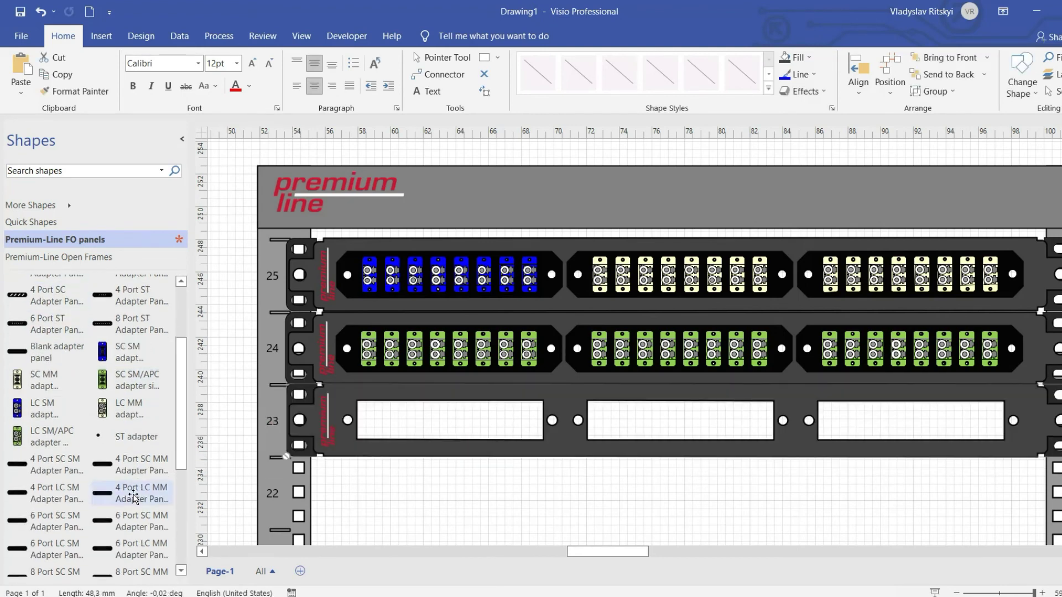
{"action": "left_click_drag", "start_coordinate": [129, 437], "coordinate": [684, 425]}
{"action": "left_click_drag", "start_coordinate": [56, 413], "coordinate": [918, 424]}
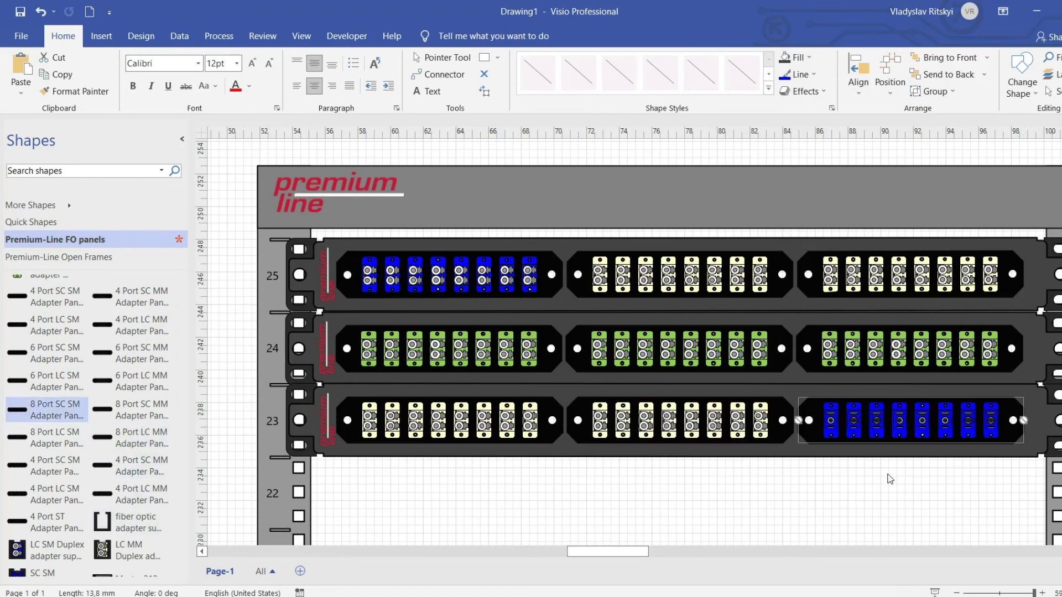
{"action": "left_click", "coordinate": [890, 481]}
{"action": "scroll", "coordinate": [879, 479], "scroll_direction": "down", "scroll_amount": 2}
{"action": "scroll", "coordinate": [864, 480], "scroll_direction": "down", "scroll_amount": 3}
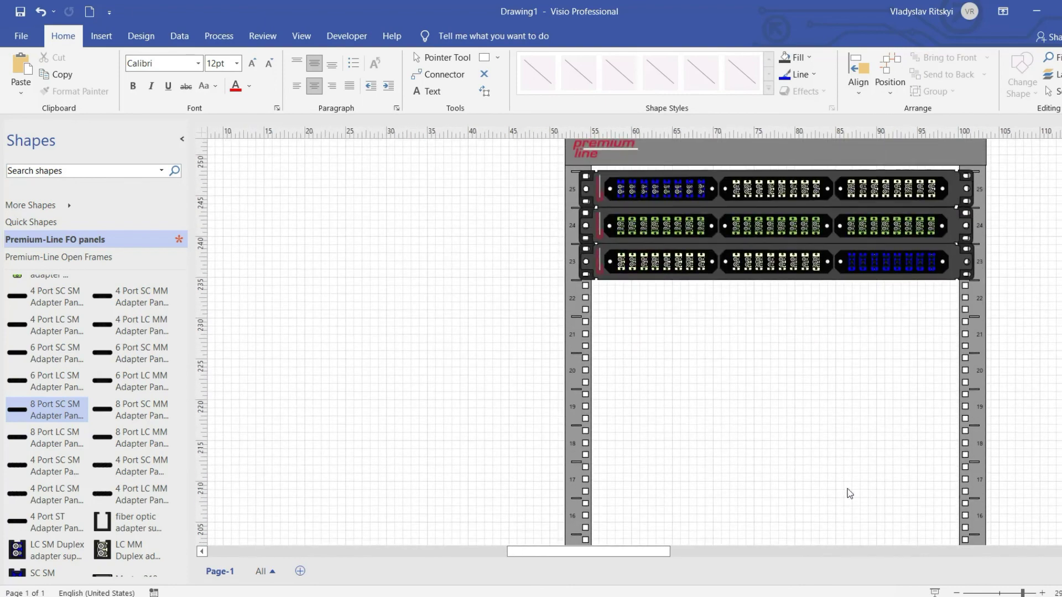
{"action": "left_click_drag", "start_coordinate": [637, 555], "coordinate": [684, 557]}
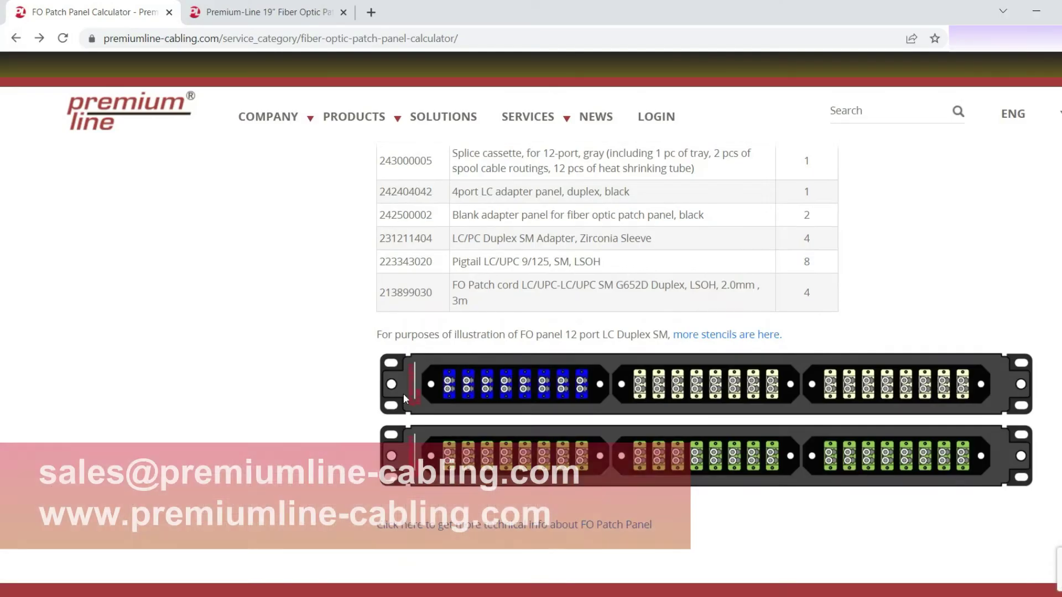
Return to the FO Patch Panel calculator in the browser and review the panel selections and ordering info
{"action": "scroll", "coordinate": [403, 393], "scroll_direction": "up", "scroll_amount": 4}
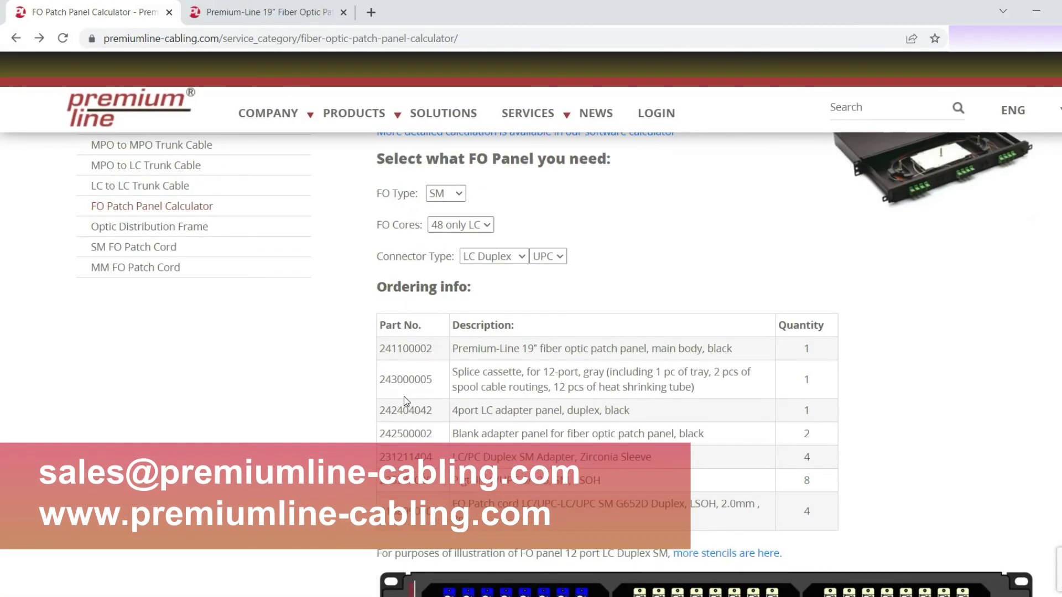